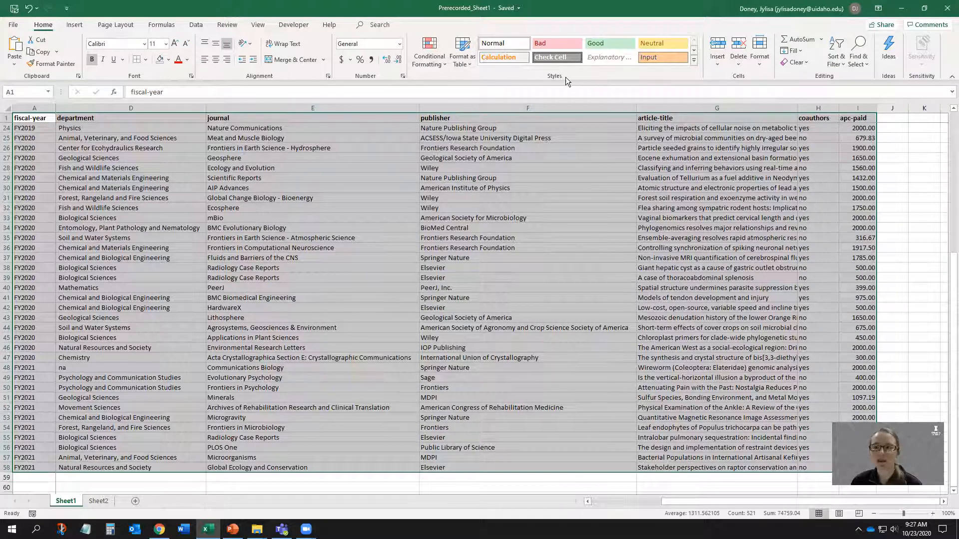
Format the range A1:I58 as a table with headers, using a light black-and-grey banded style
{"action": "left_click", "coordinate": [461, 46]}
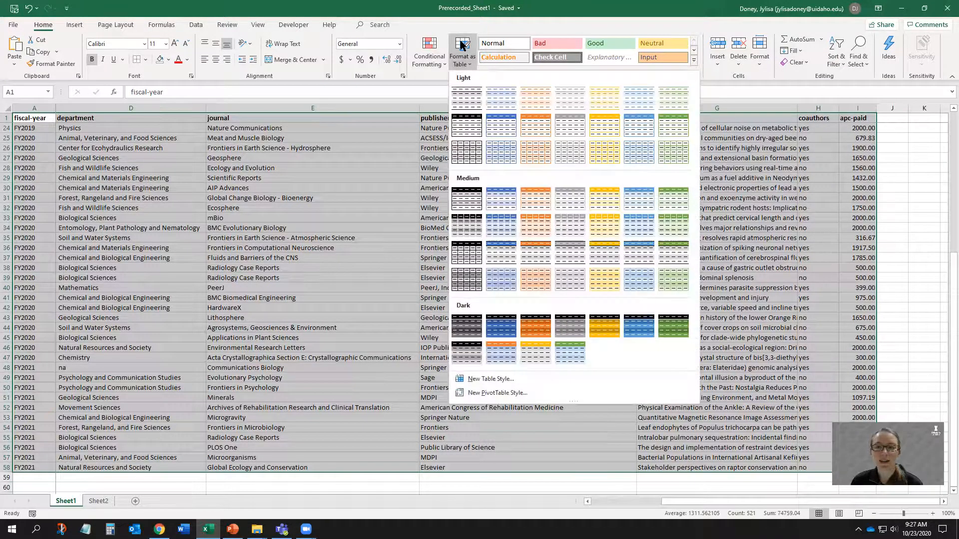
{"action": "left_click", "coordinate": [473, 100]}
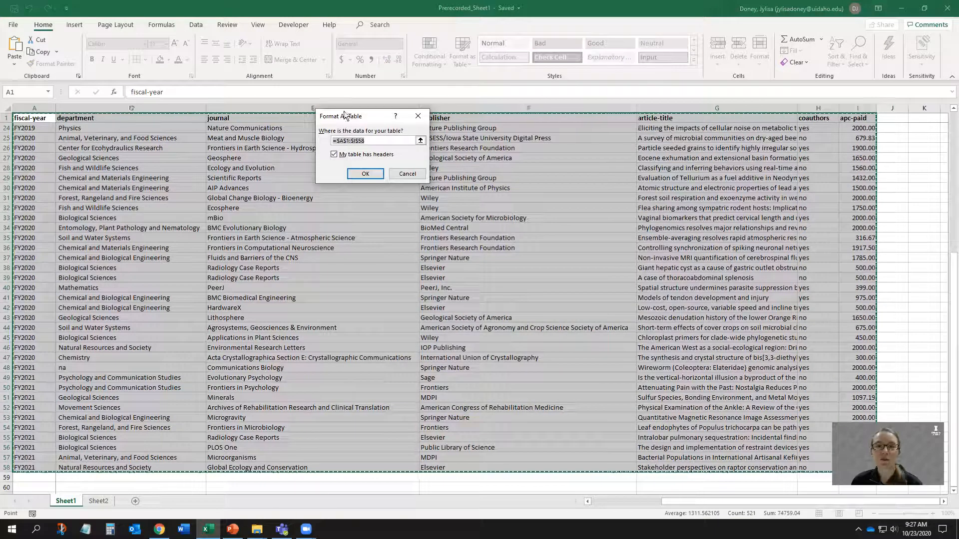
{"action": "left_click", "coordinate": [365, 173]}
{"action": "scroll", "coordinate": [174, 279], "scroll_direction": "left", "scroll_amount": 5}
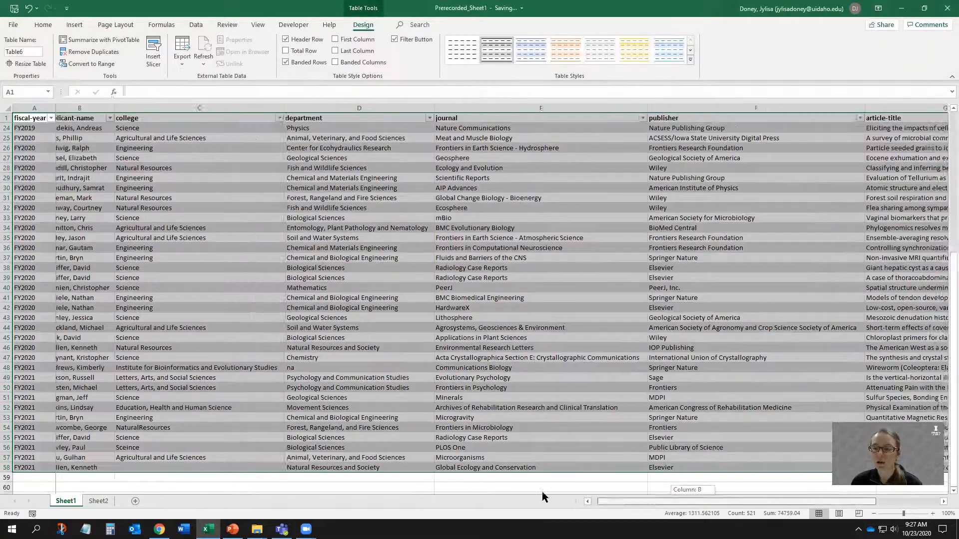
{"action": "scroll", "coordinate": [173, 280], "scroll_direction": "up", "scroll_amount": 7}
{"action": "left_click", "coordinate": [35, 118]}
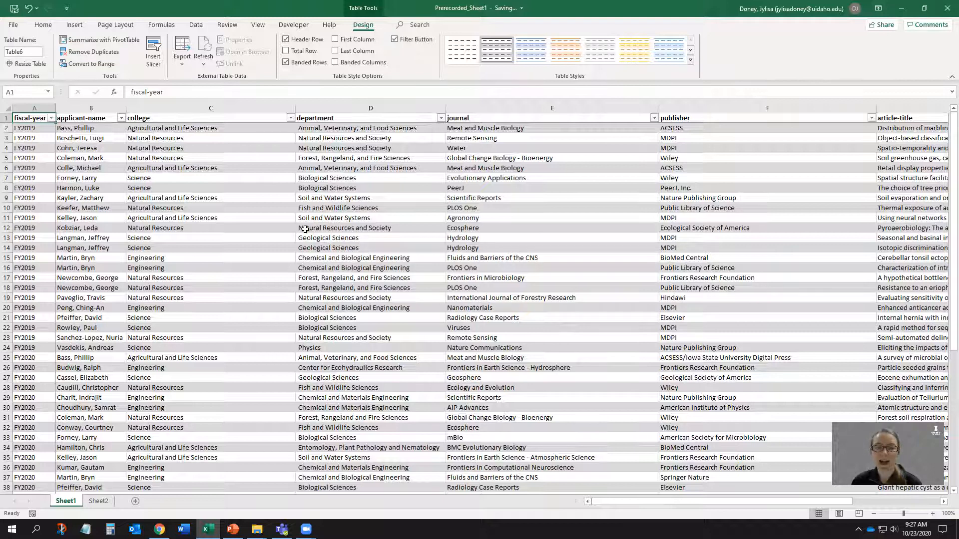
Start a data validation rule on all data cells of the college column, allowing only values from a list
{"action": "left_click_drag", "start_coordinate": [193, 134], "coordinate": [191, 475]}
{"action": "scroll", "coordinate": [194, 409], "scroll_direction": "up", "scroll_amount": 7}
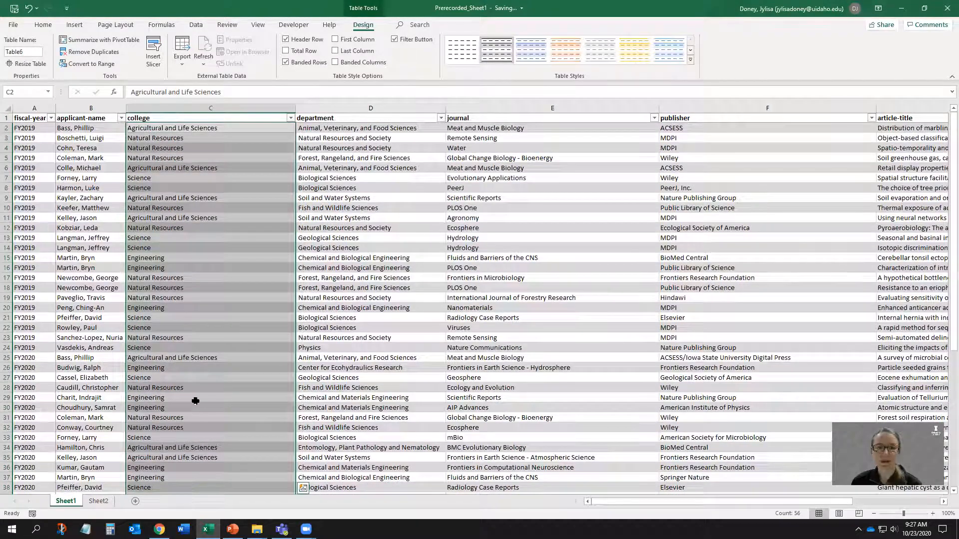
{"action": "left_click", "coordinate": [196, 24]}
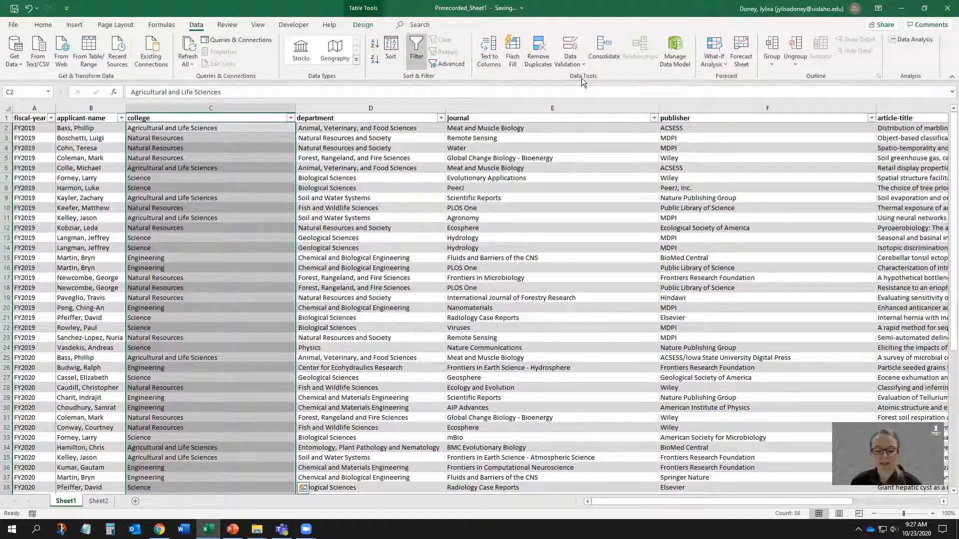
{"action": "left_click", "coordinate": [570, 46]}
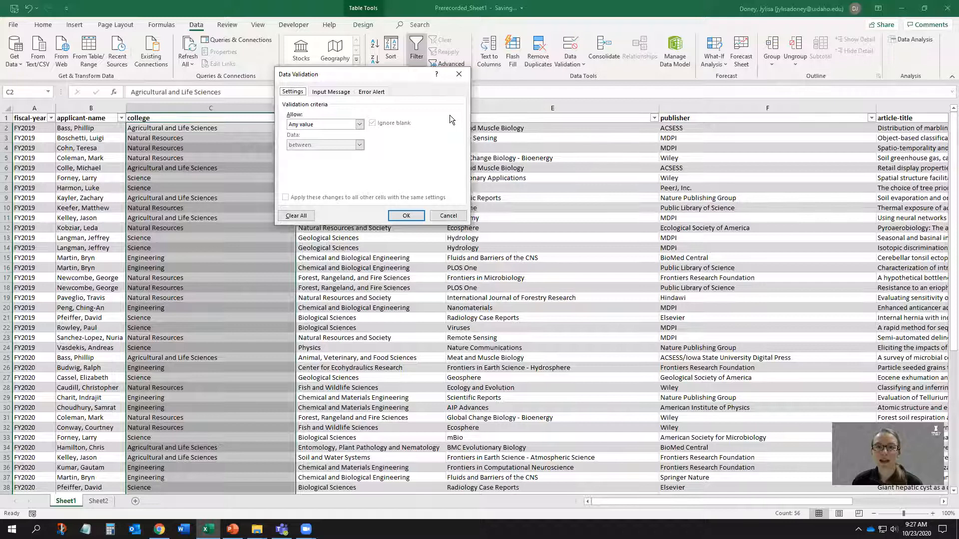
{"action": "left_click", "coordinate": [349, 124]}
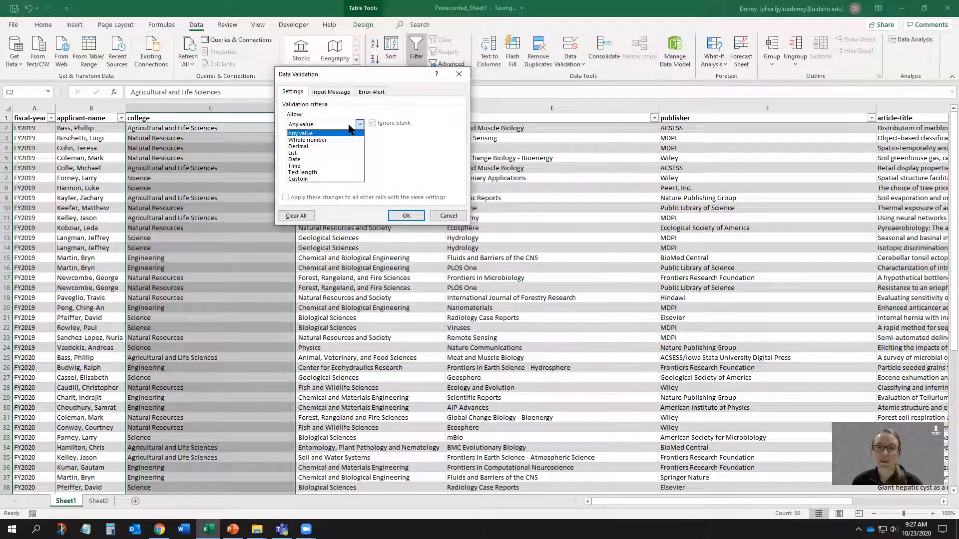
{"action": "left_click", "coordinate": [316, 152]}
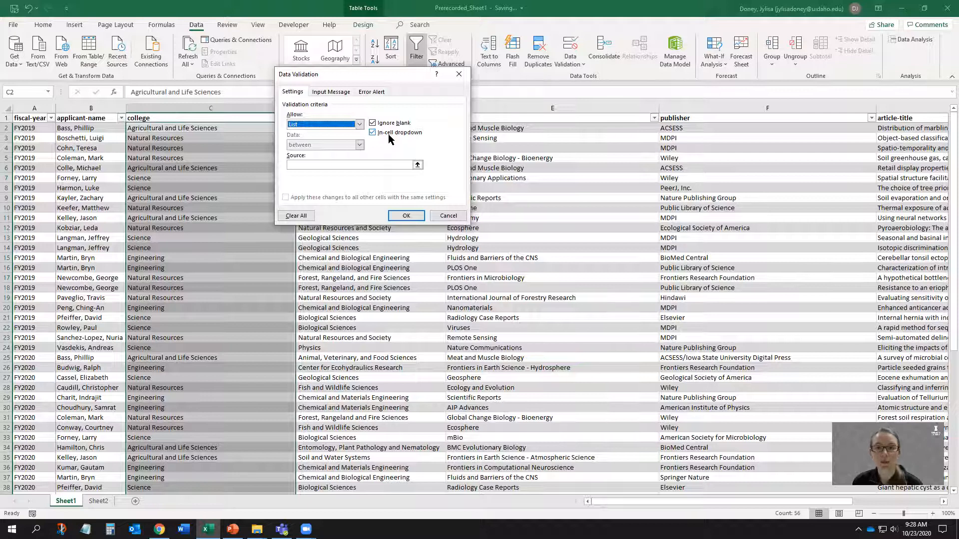
{"action": "left_click", "coordinate": [368, 165]}
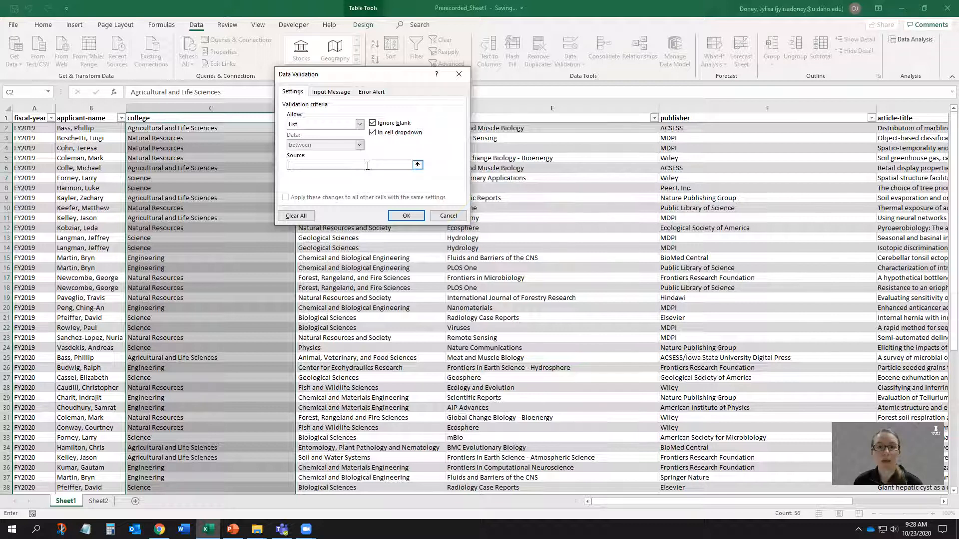
{"action": "type", "text": "yes,no"}
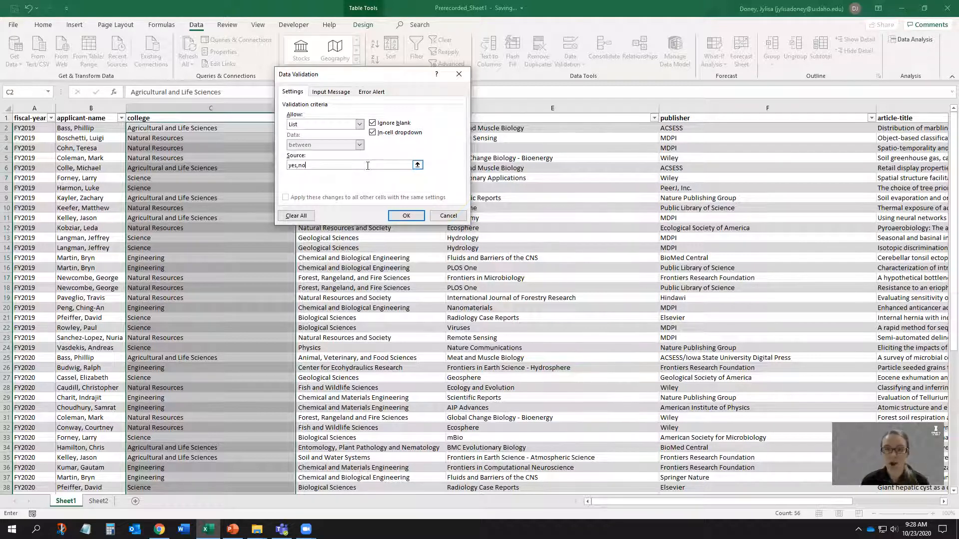
{"action": "key", "text": "BackSpace"}
{"action": "key", "text": "BackSpace"}
{"action": "key", "text": "BackSpace"}
{"action": "key", "text": "BackSpace"}
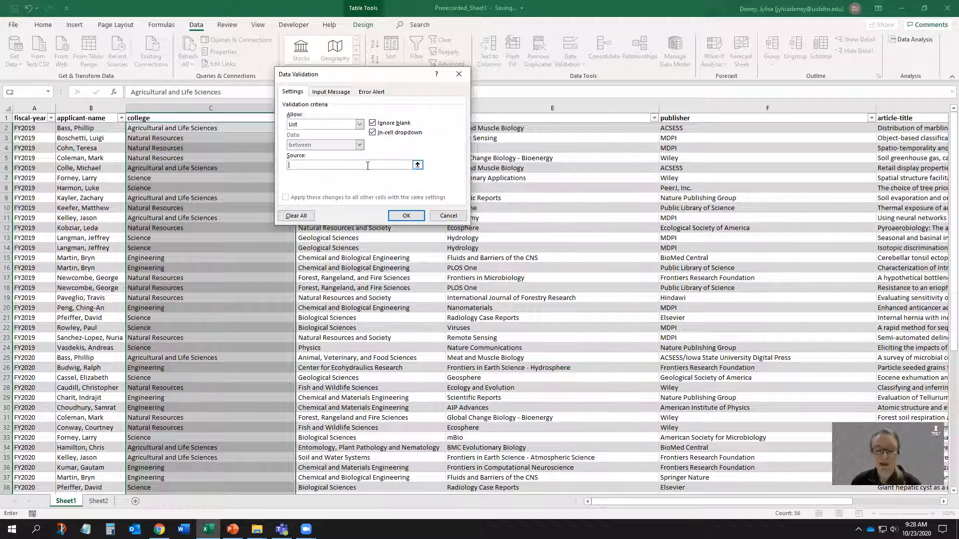
Set the validation list's source to the college names in Sheet2, cells A2:A8
{"action": "left_click", "coordinate": [417, 165]}
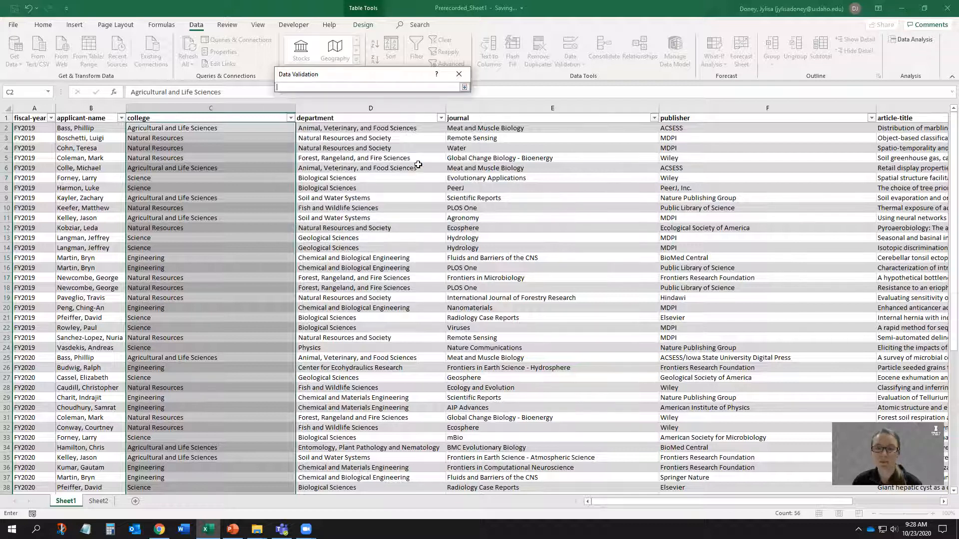
{"action": "left_click", "coordinate": [98, 502]}
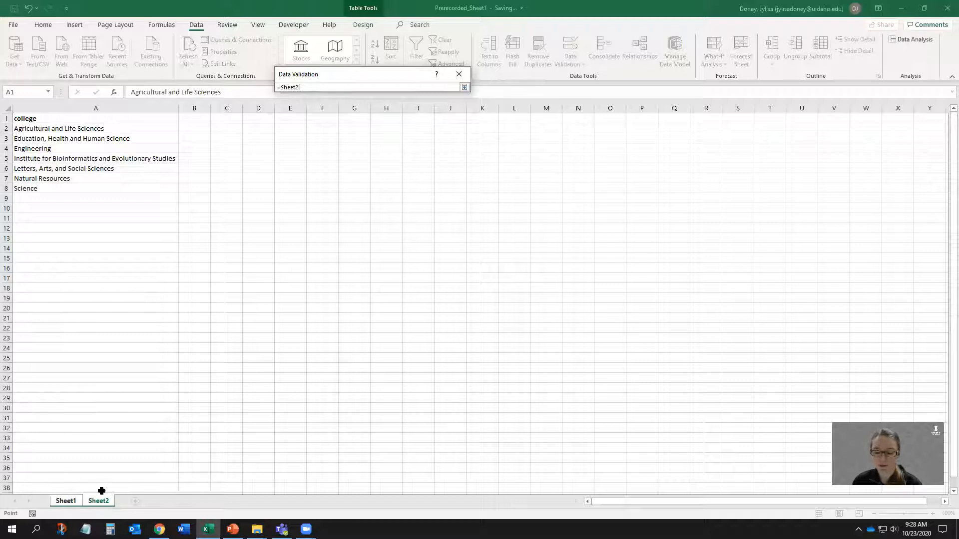
{"action": "left_click_drag", "start_coordinate": [93, 127], "coordinate": [90, 188]}
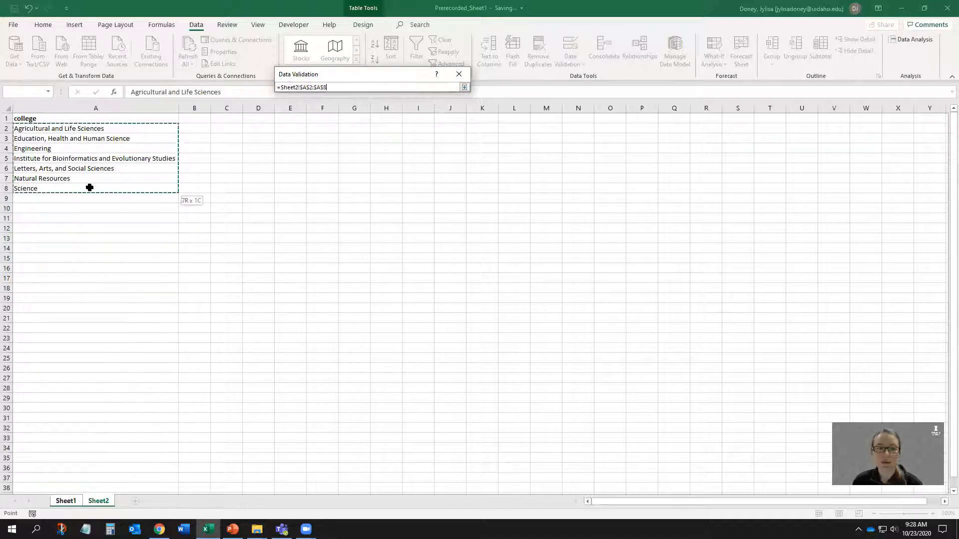
{"action": "left_click", "coordinate": [464, 87]}
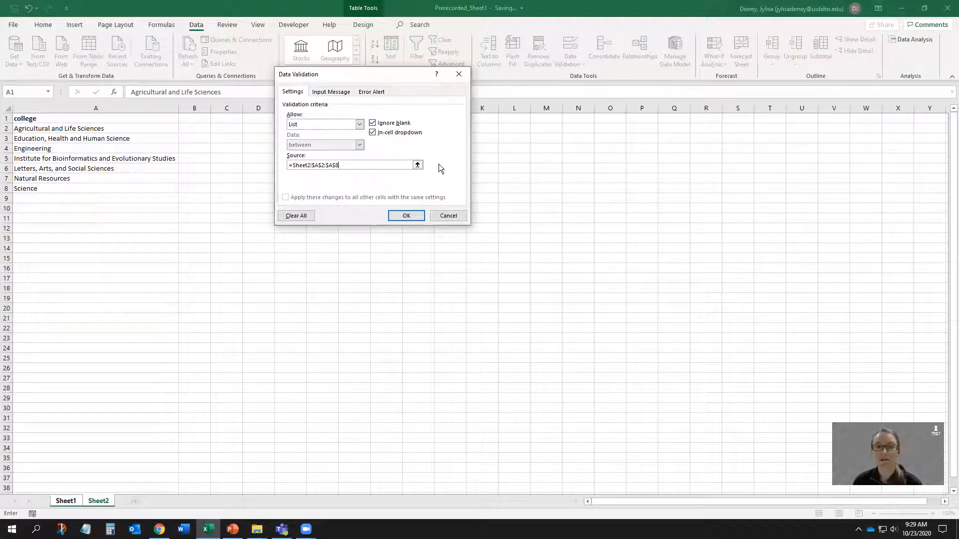
Add an input message titled "Input message" with the text "Please select from approved values."
{"action": "left_click", "coordinate": [332, 92]}
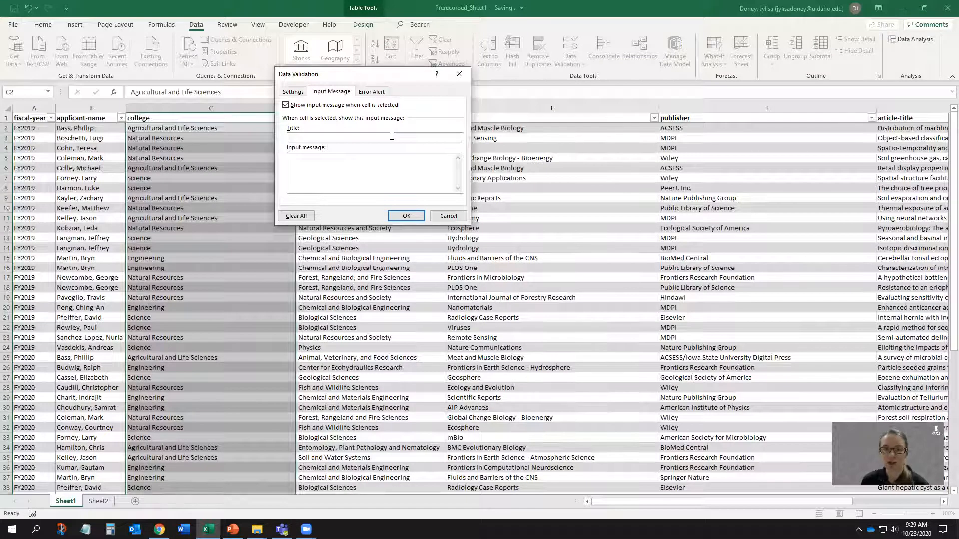
{"action": "type", "text": "Input message"}
{"action": "left_click", "coordinate": [387, 168]}
{"action": "type", "text": "Please "}
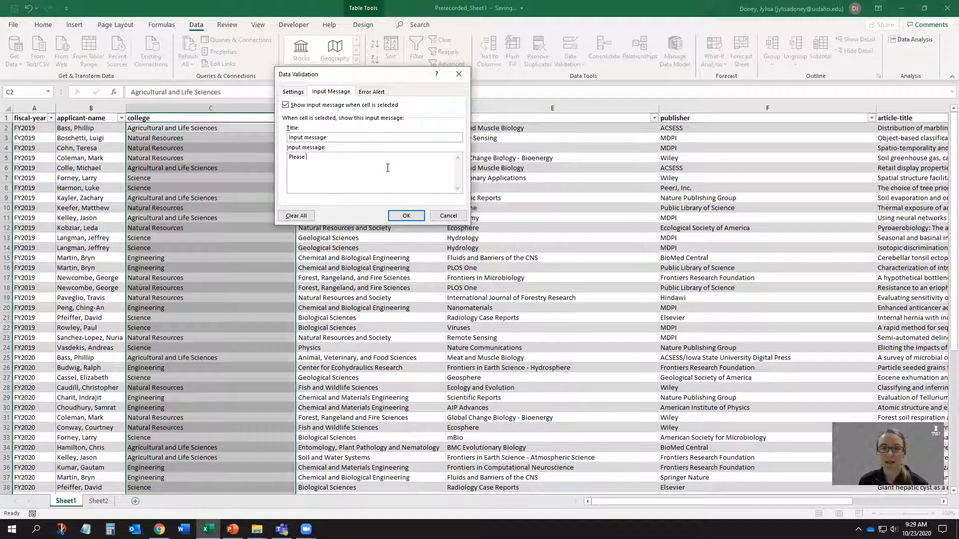
{"action": "type", "text": "select from approved values."}
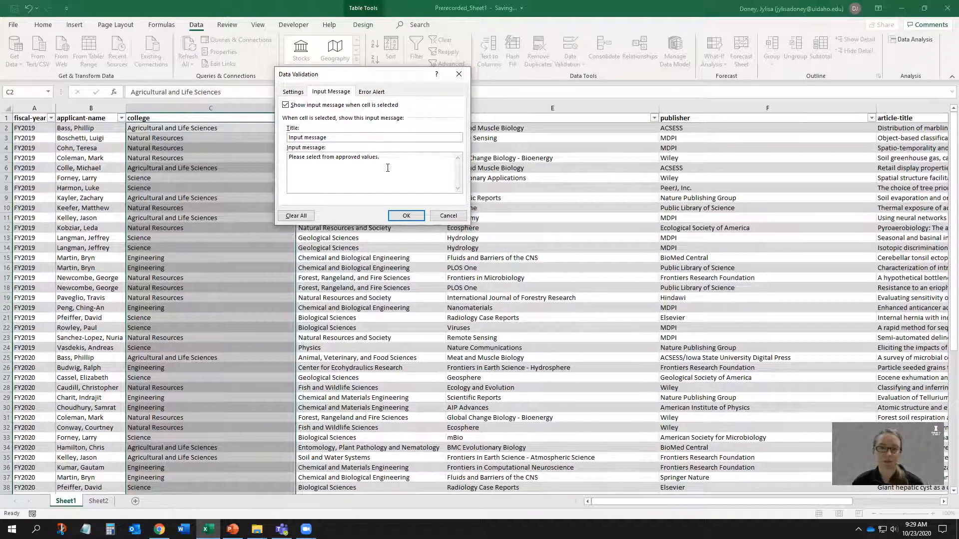
Add a Stop-style error alert titled "Error message" reading "Incorrect value added." and apply the validation rule
{"action": "left_click", "coordinate": [382, 93]}
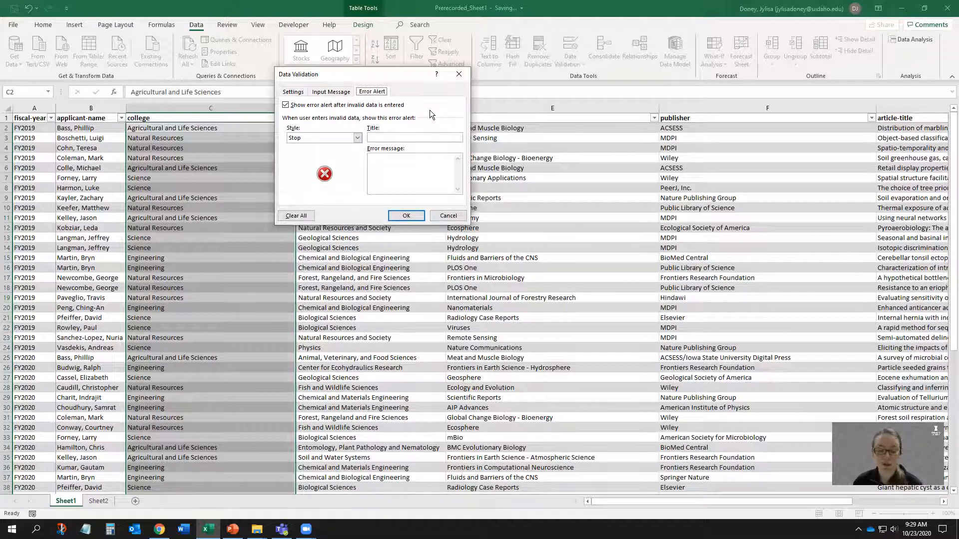
{"action": "left_click", "coordinate": [343, 136]}
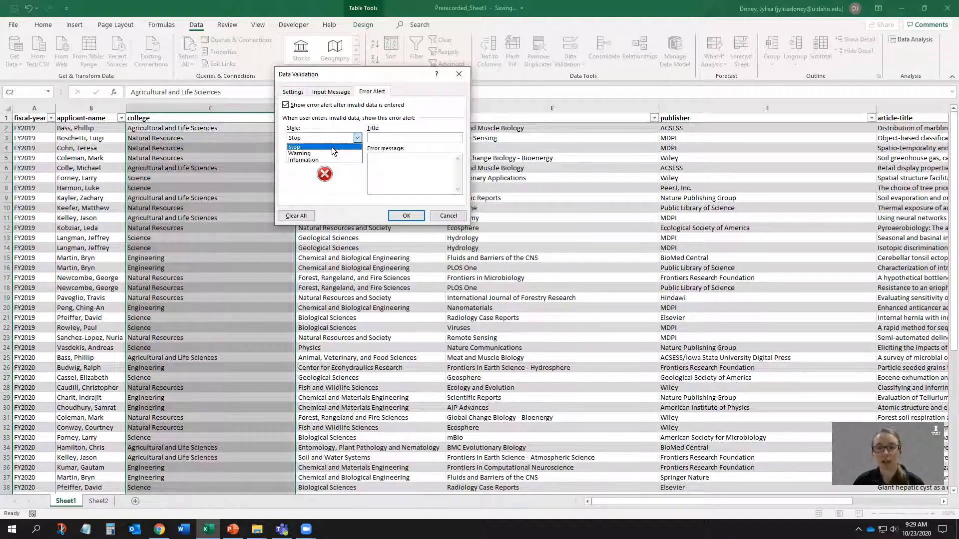
{"action": "left_click", "coordinate": [331, 147]}
{"action": "left_click", "coordinate": [394, 139]}
{"action": "type", "text": "Error message"}
{"action": "left_click", "coordinate": [397, 166]}
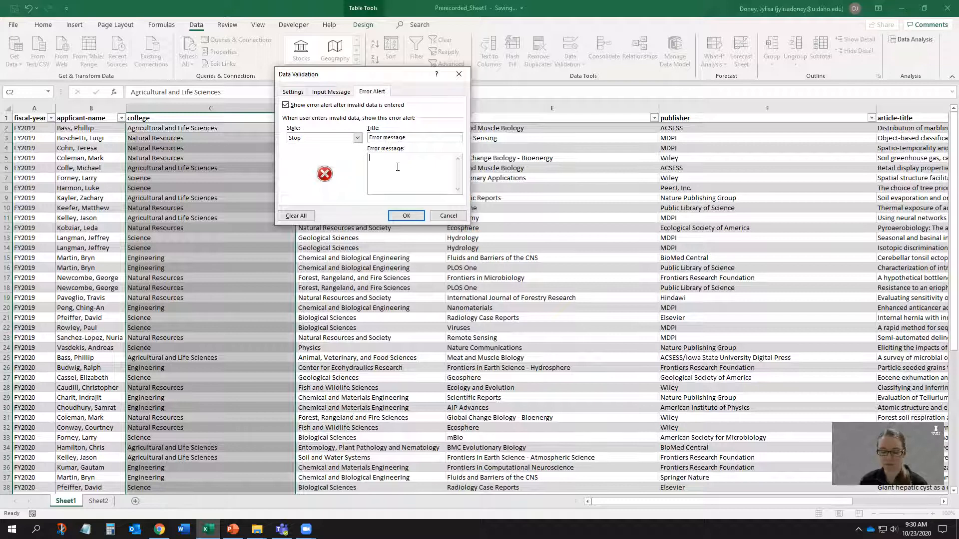
{"action": "type", "text": "Inc"}
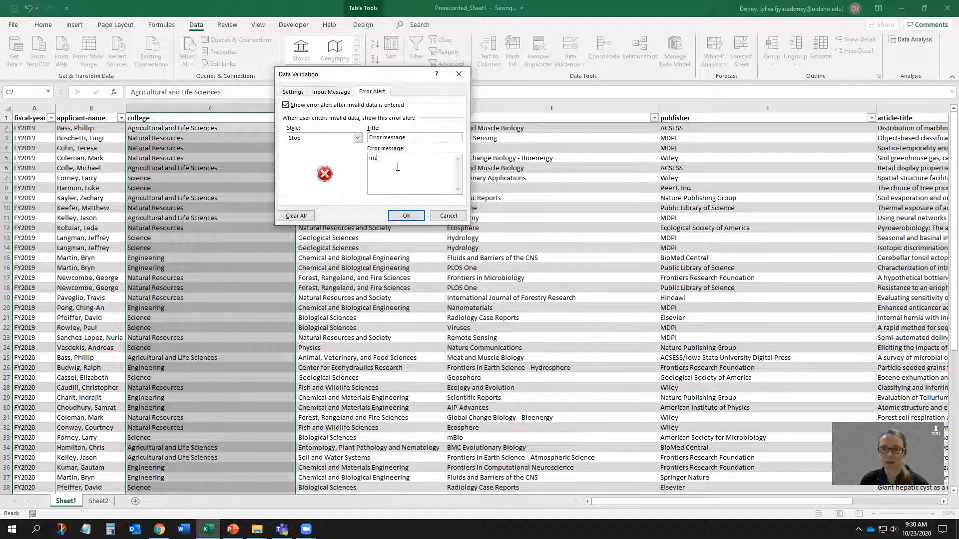
{"action": "type", "text": "orrect value added."}
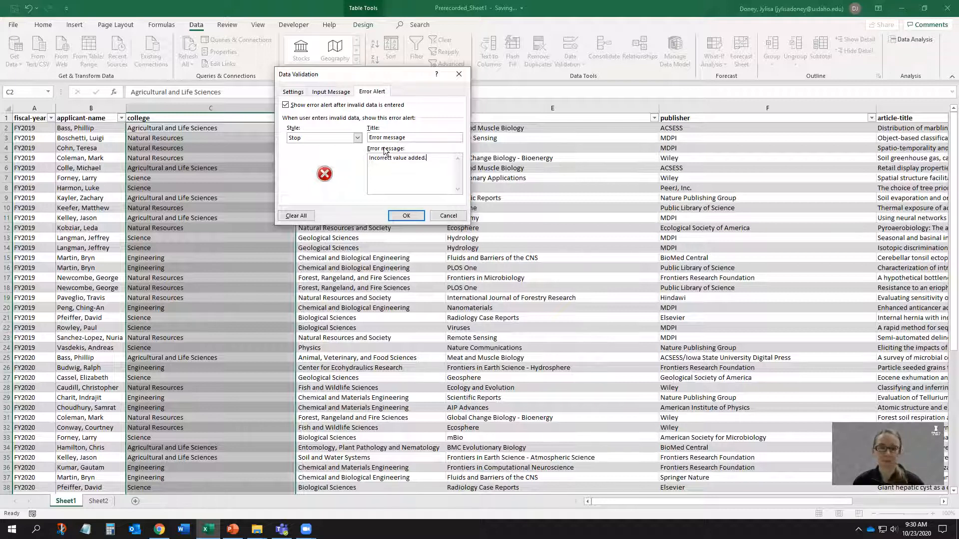
{"action": "left_click", "coordinate": [299, 93]}
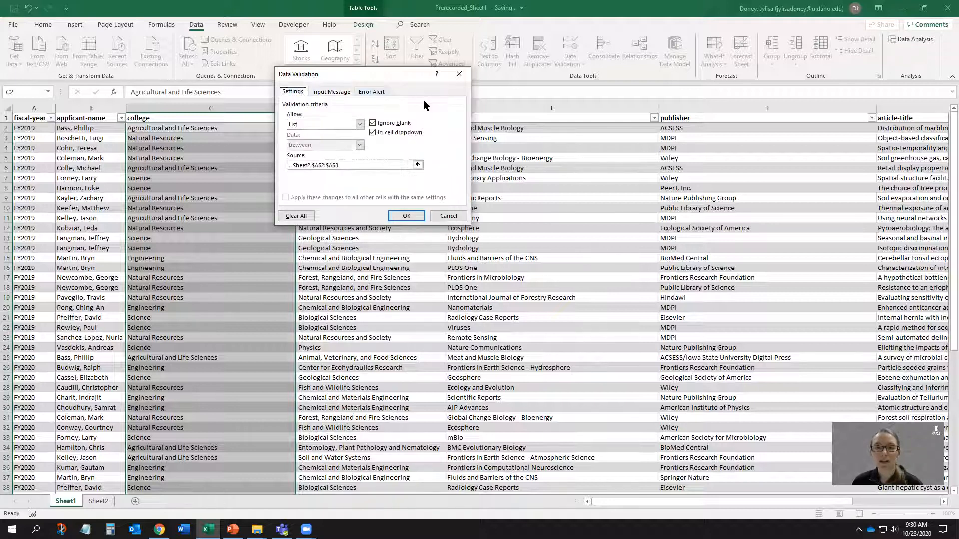
{"action": "left_click", "coordinate": [405, 218]}
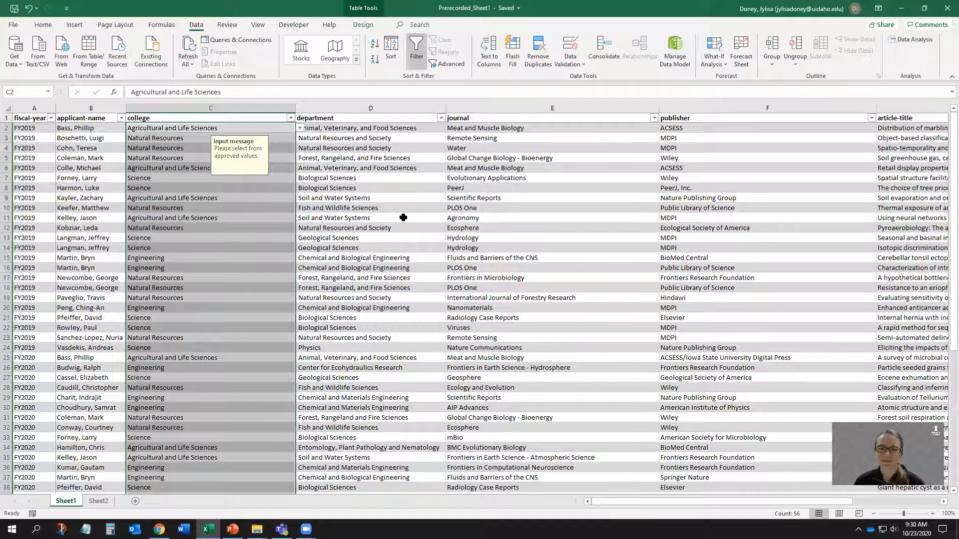
Correct the misspelled "NaturalResources" entry in cell C54 by choosing Natural Resources from its list of approved values
{"action": "left_click", "coordinate": [397, 210]}
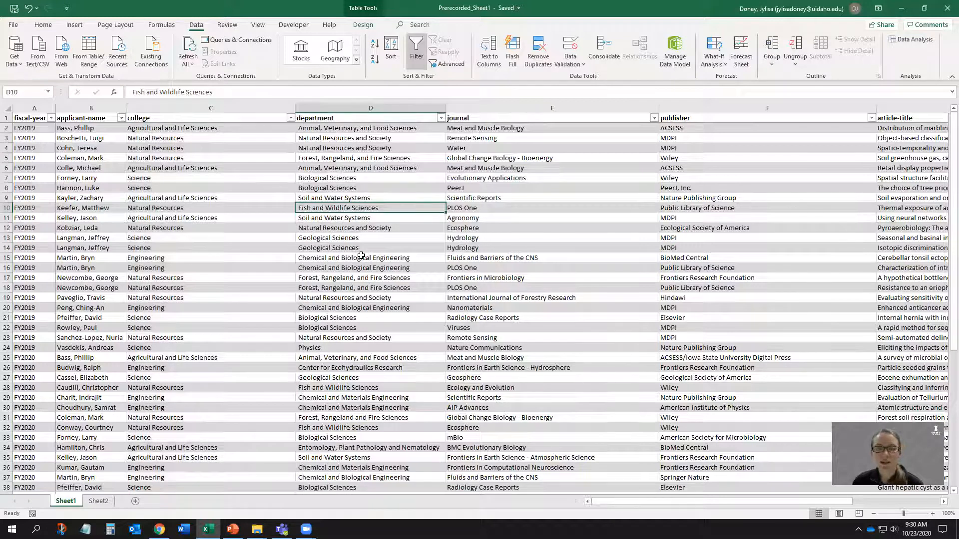
{"action": "scroll", "coordinate": [361, 256], "scroll_direction": "down", "scroll_amount": 8}
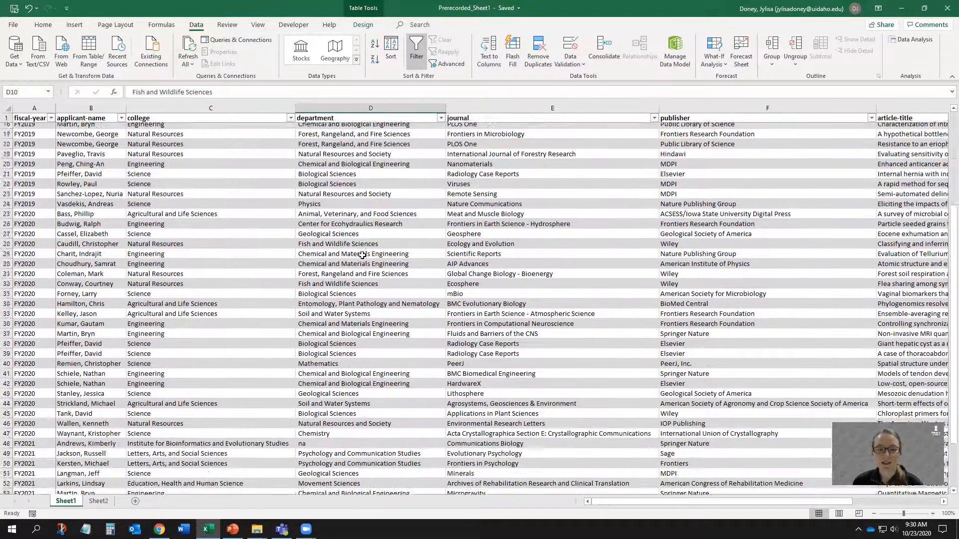
{"action": "scroll", "coordinate": [362, 256], "scroll_direction": "down", "scroll_amount": 1}
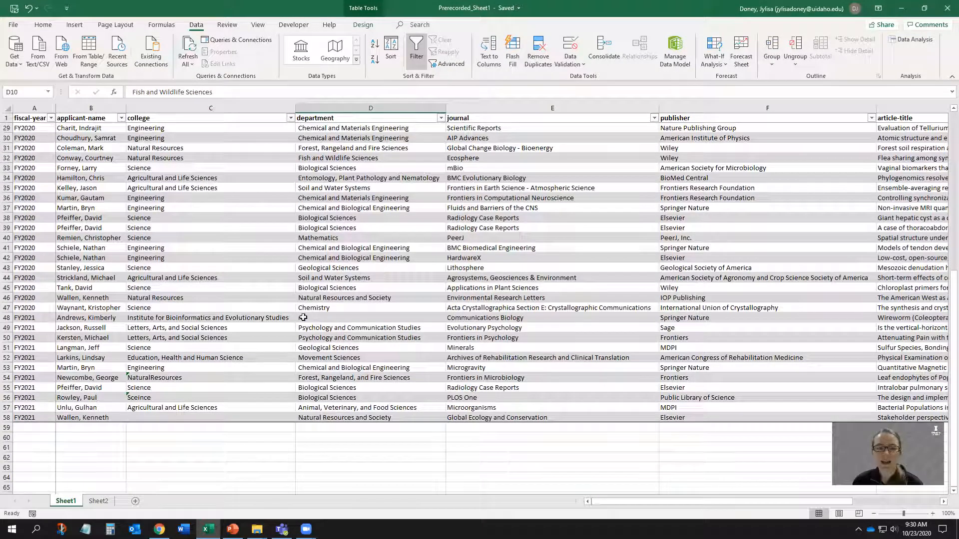
{"action": "left_click", "coordinate": [186, 377]}
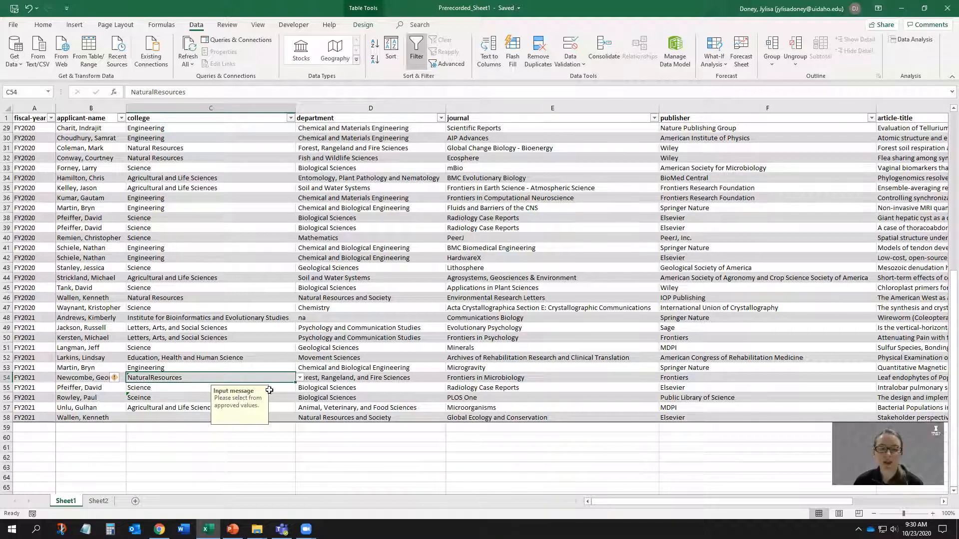
{"action": "left_click", "coordinate": [300, 379]}
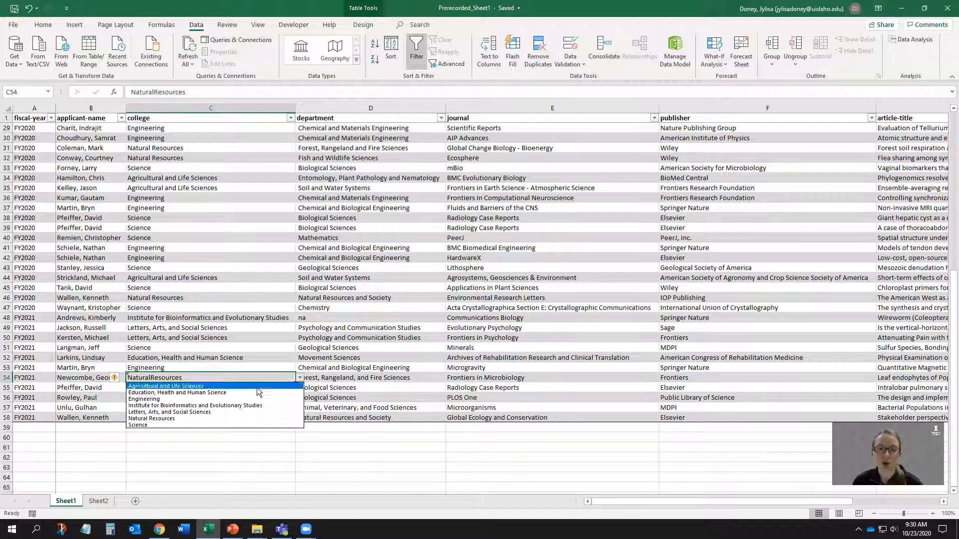
{"action": "left_click", "coordinate": [182, 418]}
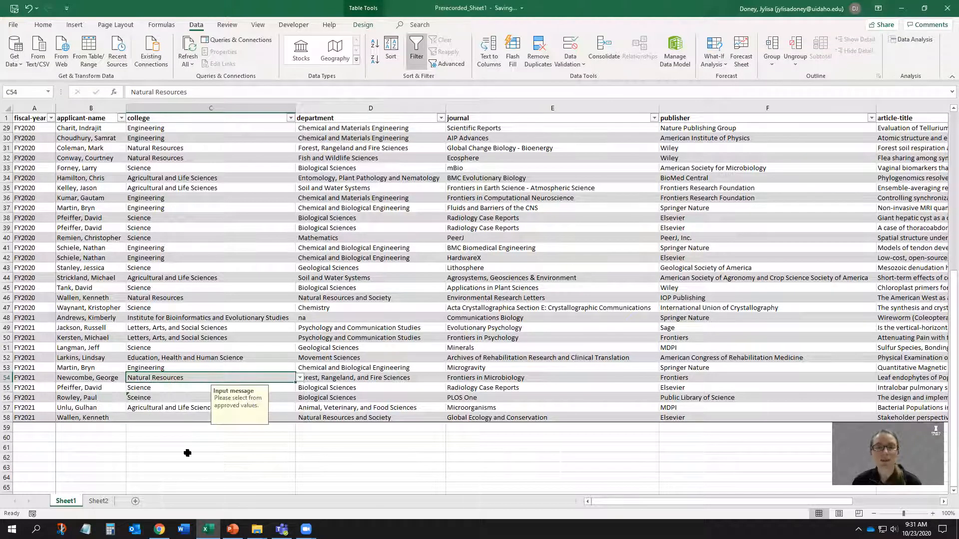
Circle the sheet's invalid data to check the college column against the validation rule, and clear the validation circles
{"action": "left_click", "coordinate": [178, 389]}
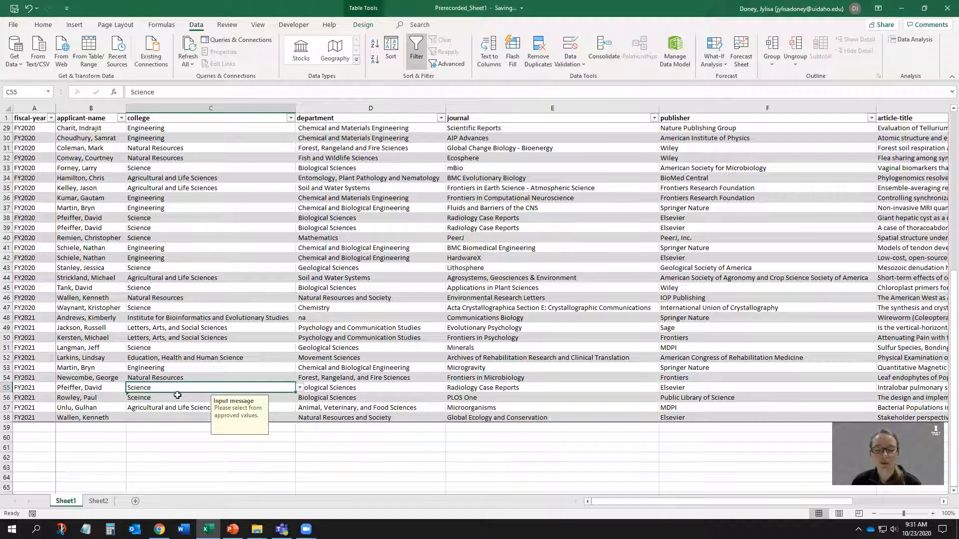
{"action": "left_click", "coordinate": [345, 383]}
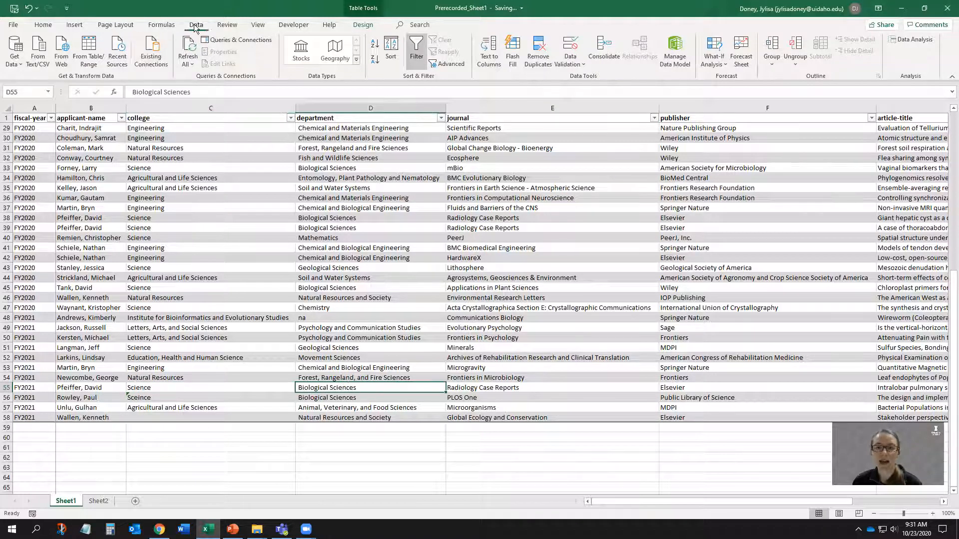
{"action": "left_click", "coordinate": [570, 64]}
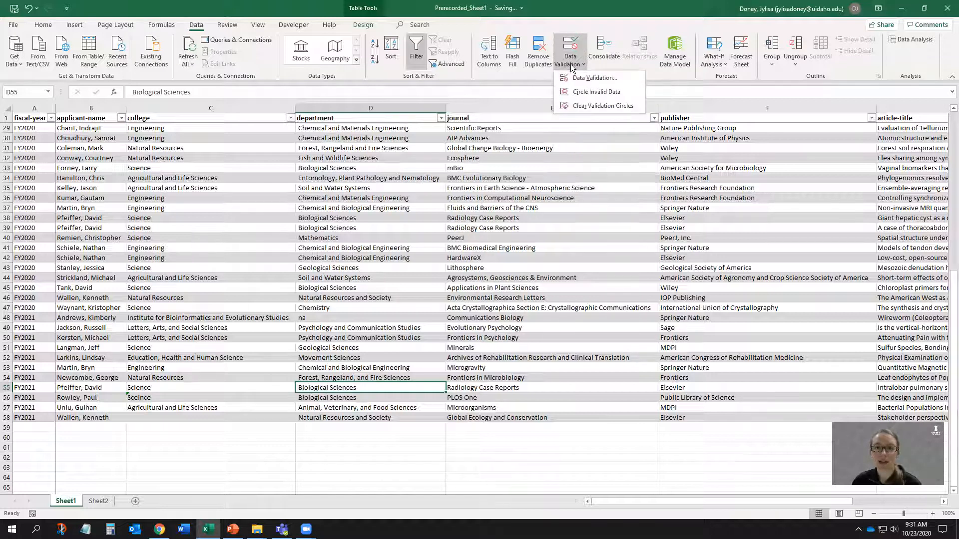
{"action": "left_click", "coordinate": [581, 92]}
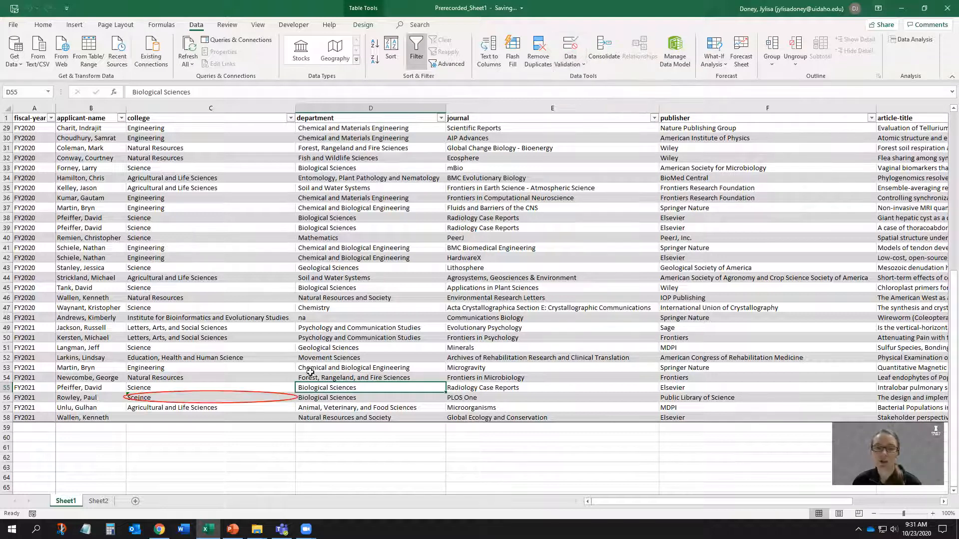
{"action": "scroll", "coordinate": [220, 389], "scroll_direction": "up", "scroll_amount": 1}
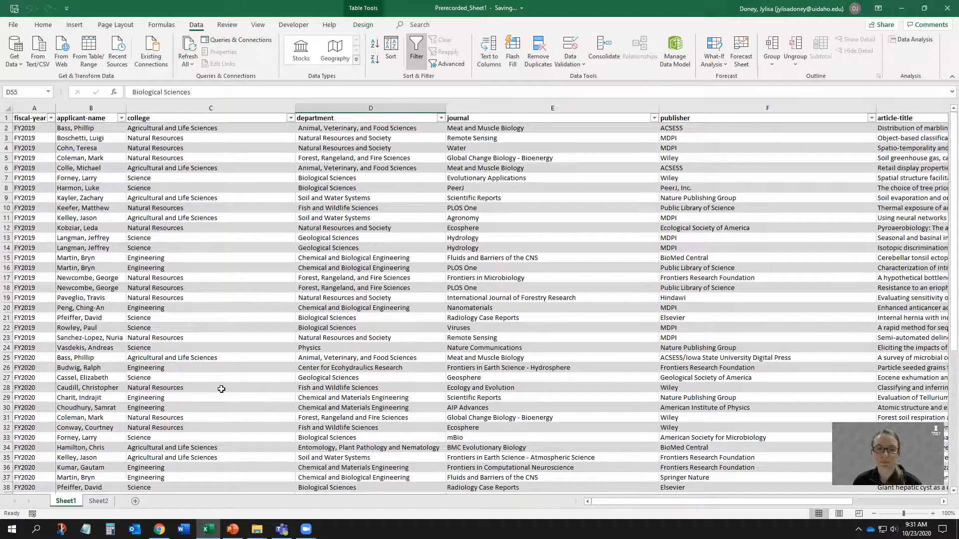
{"action": "scroll", "coordinate": [221, 390], "scroll_direction": "down", "scroll_amount": 3}
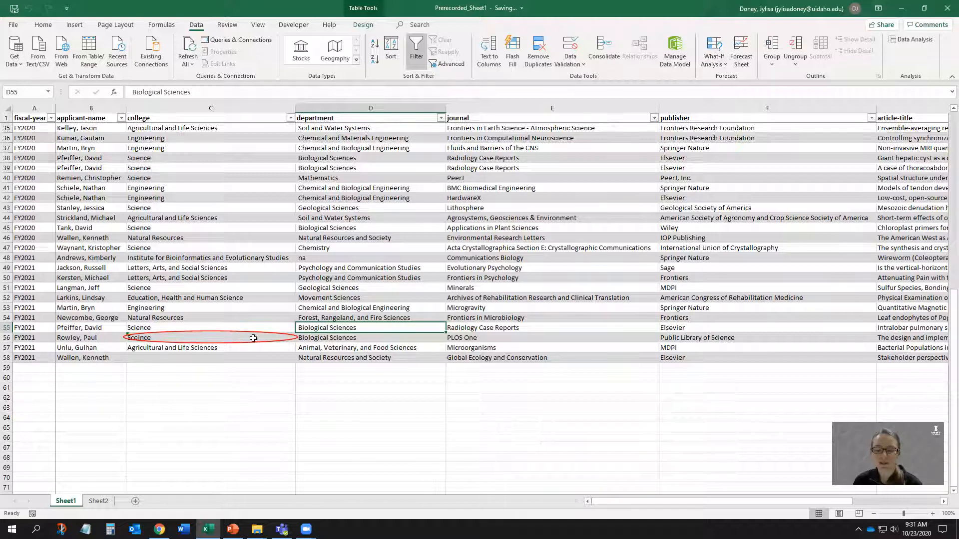
{"action": "left_click", "coordinate": [575, 65]}
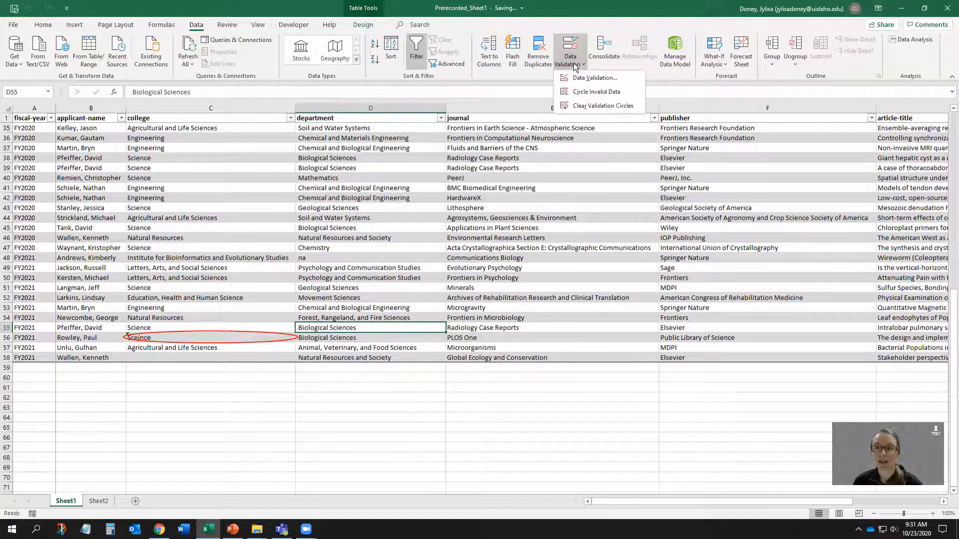
{"action": "left_click", "coordinate": [581, 111]}
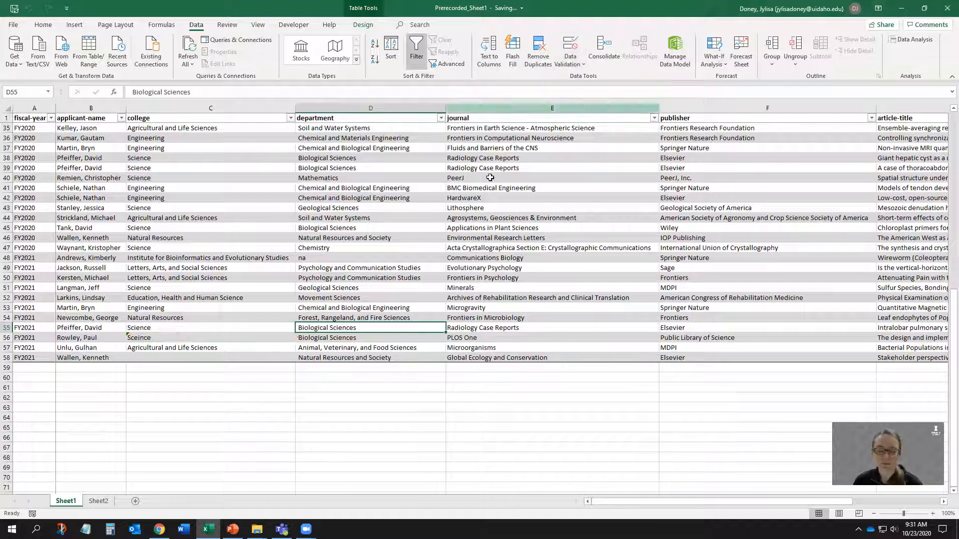
Try to enter the unapproved value "yes" in the blank college cell C58, and delete the text when retrying
{"action": "left_click", "coordinate": [236, 358]}
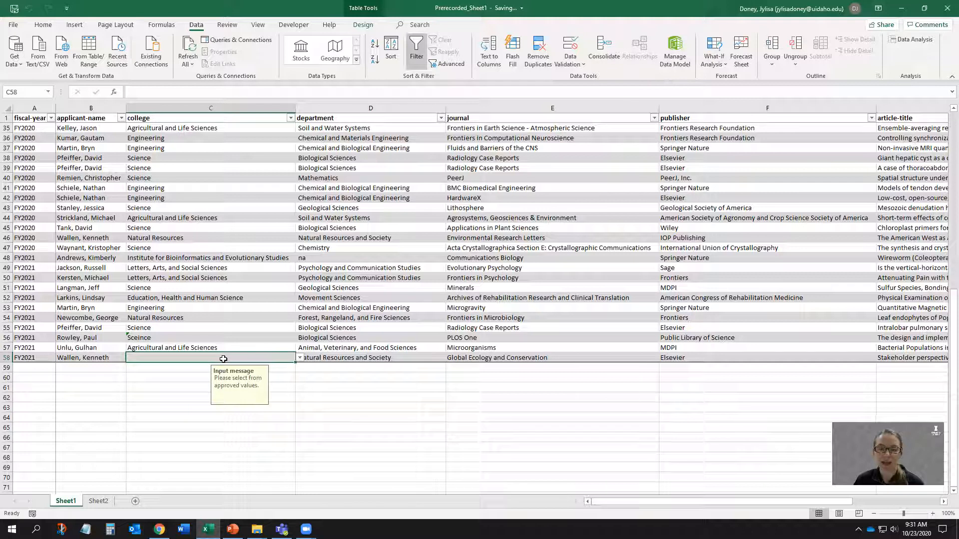
{"action": "left_click", "coordinate": [300, 357]}
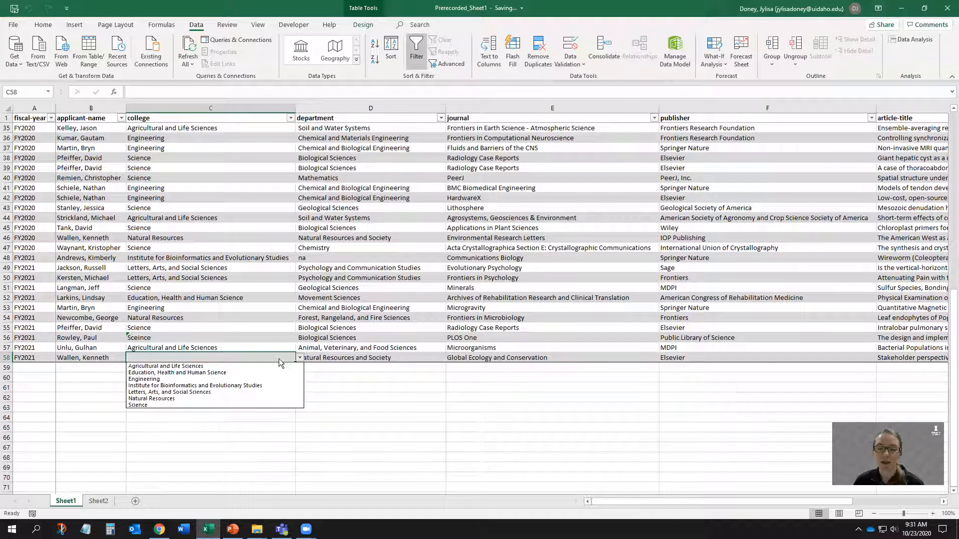
{"action": "left_click", "coordinate": [273, 358]}
{"action": "type", "text": "yes"}
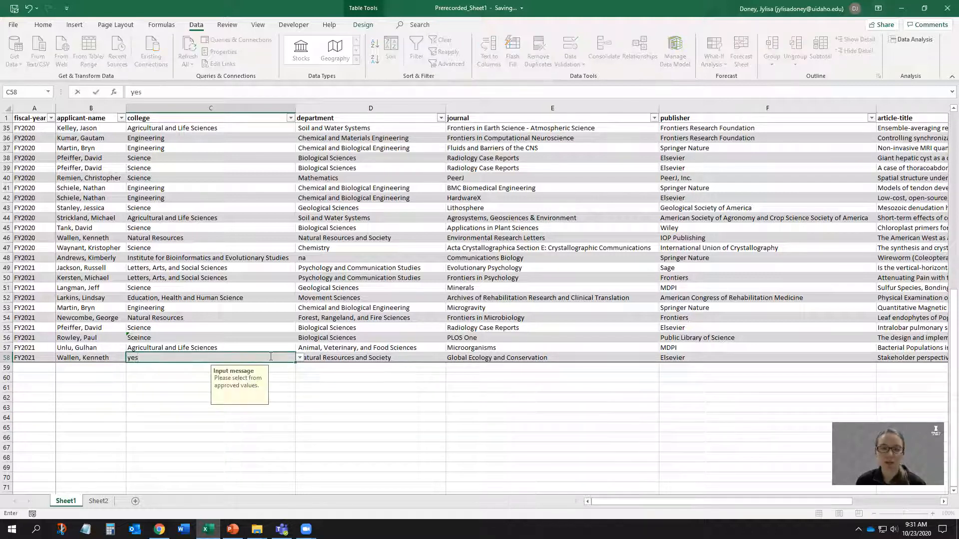
{"action": "left_click", "coordinate": [353, 358]}
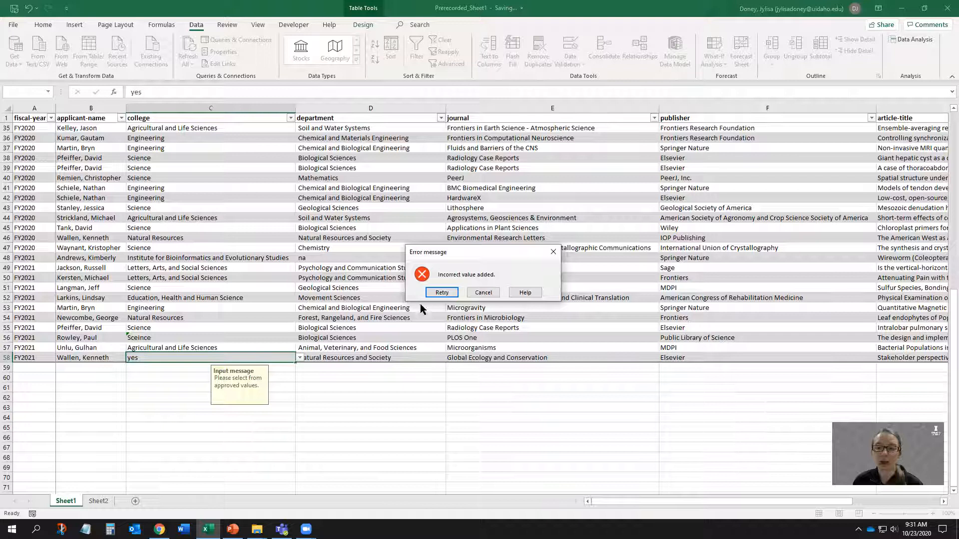
{"action": "left_click", "coordinate": [442, 292]}
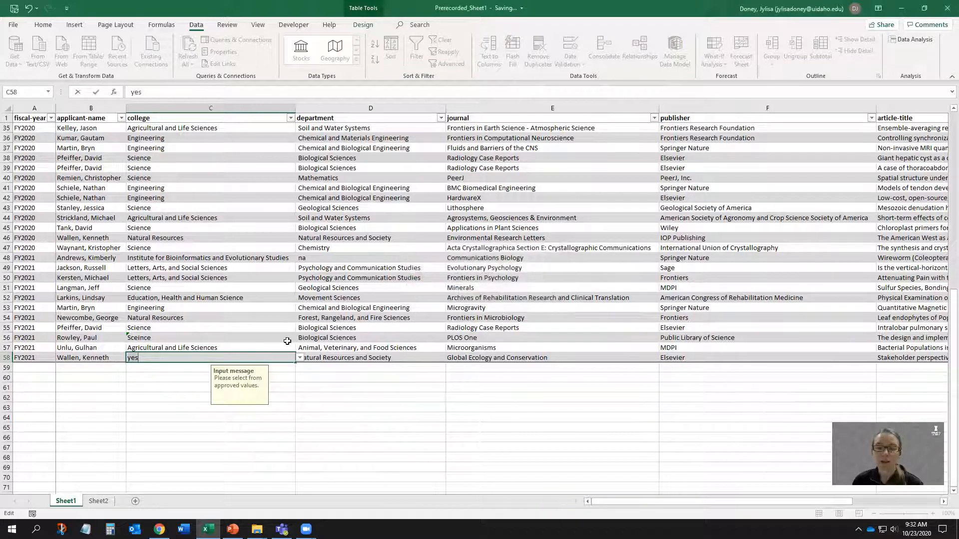
{"action": "key", "text": "BackSpace"}
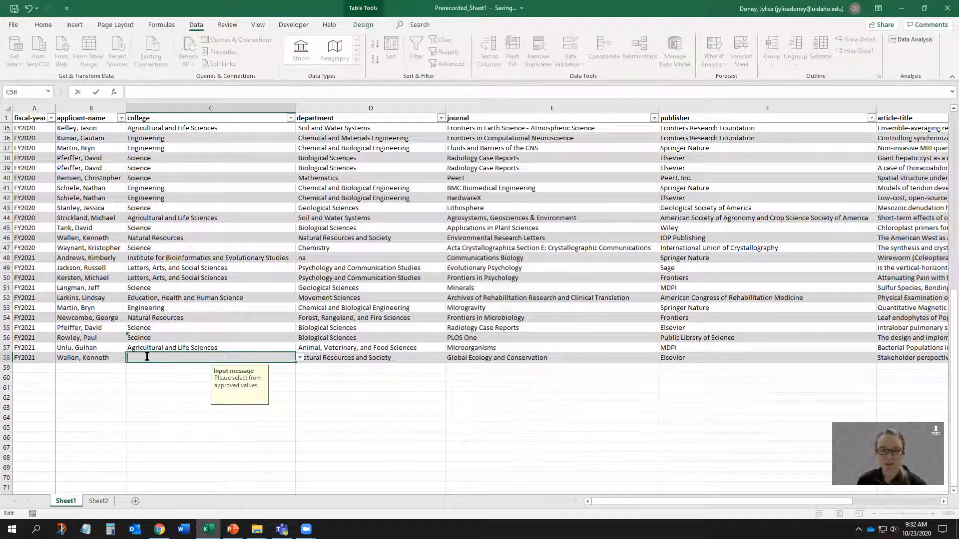
Enter "natural resources" in lowercase in the college cell C58
{"action": "type", "text": "n"}
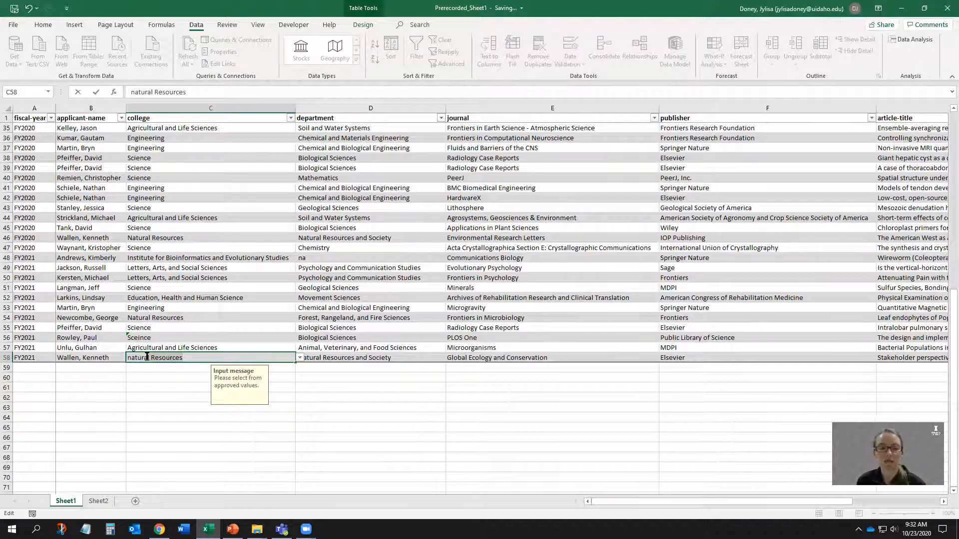
{"action": "type", "text": "r"}
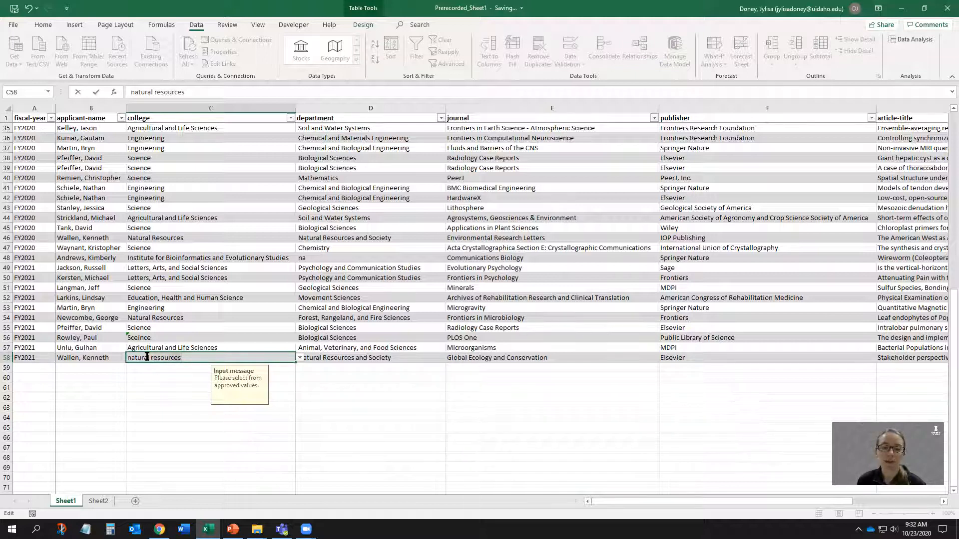
{"action": "key", "text": "Tab"}
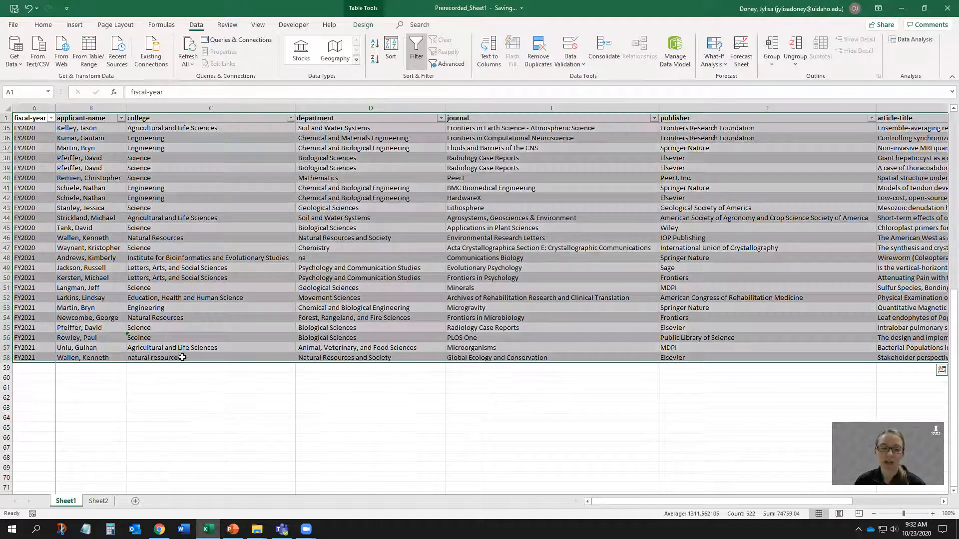
{"action": "left_click", "coordinate": [179, 361]}
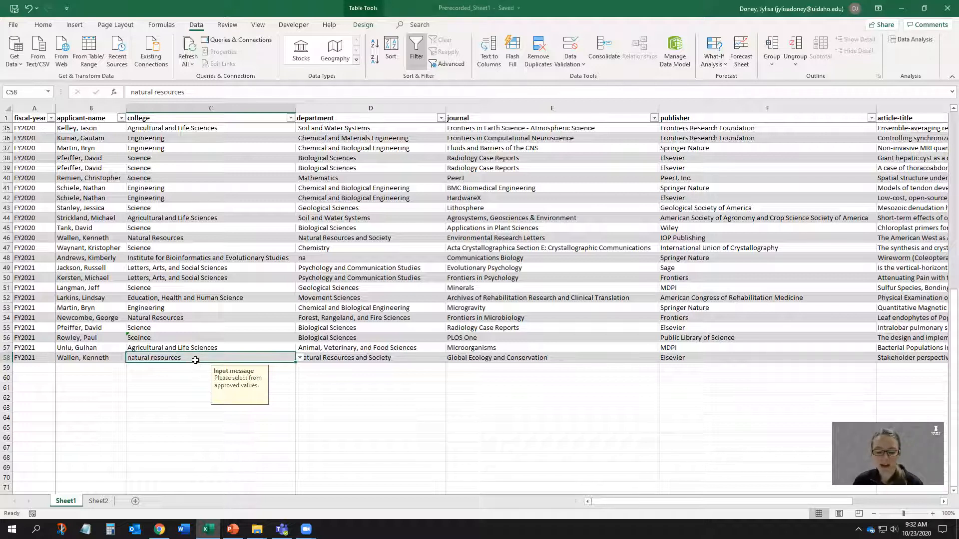
Clear all data validation settings from the college column, cells C2 to C58
{"action": "left_click_drag", "start_coordinate": [195, 360], "coordinate": [183, 129]}
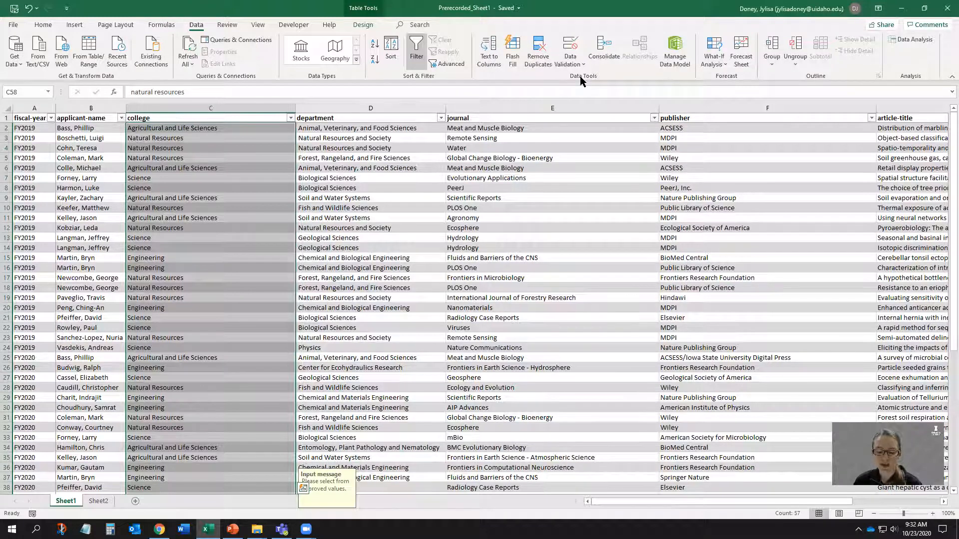
{"action": "left_click", "coordinate": [571, 46]}
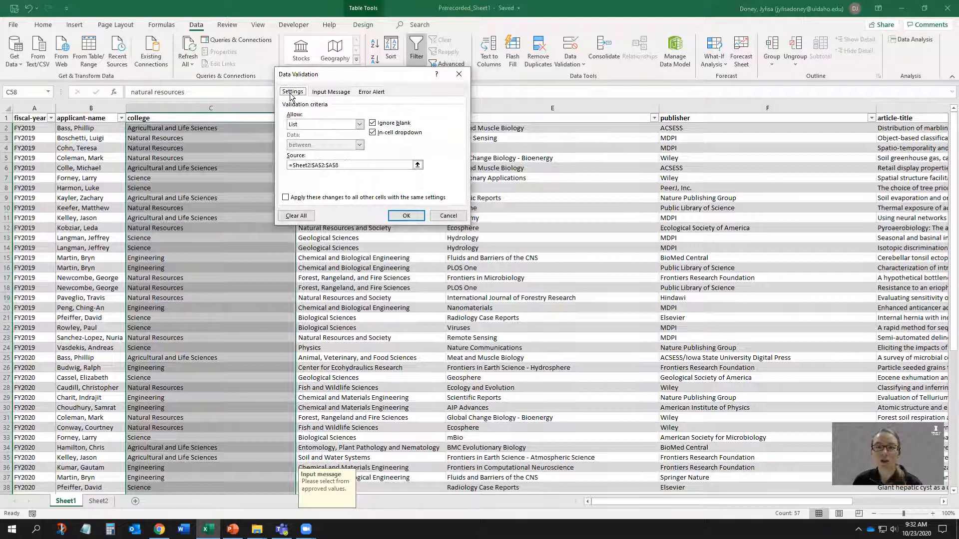
{"action": "left_click", "coordinate": [302, 217]}
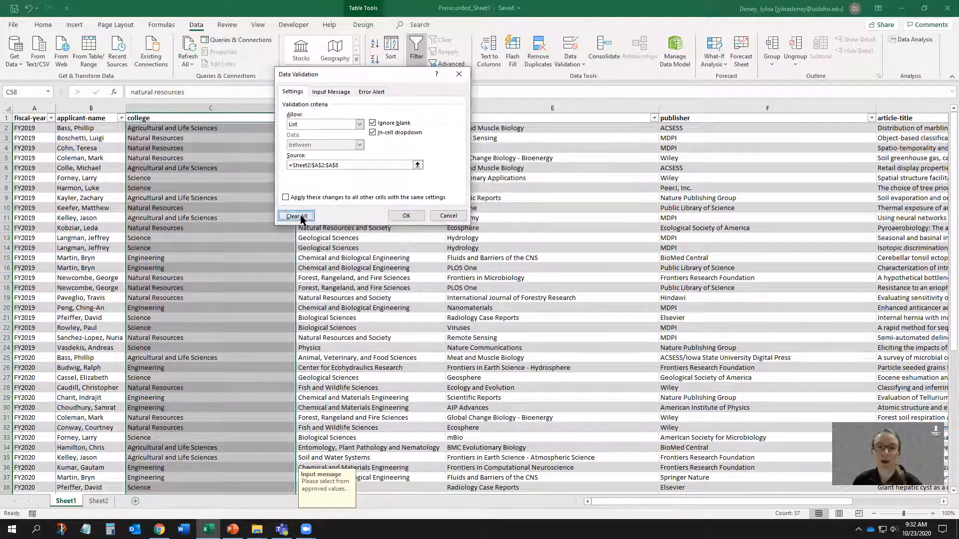
{"action": "left_click", "coordinate": [406, 216]}
{"action": "scroll", "coordinate": [195, 300], "scroll_direction": "down", "scroll_amount": 7}
{"action": "left_click", "coordinate": [195, 301]}
{"action": "scroll", "coordinate": [197, 299], "scroll_direction": "down", "scroll_amount": 3}
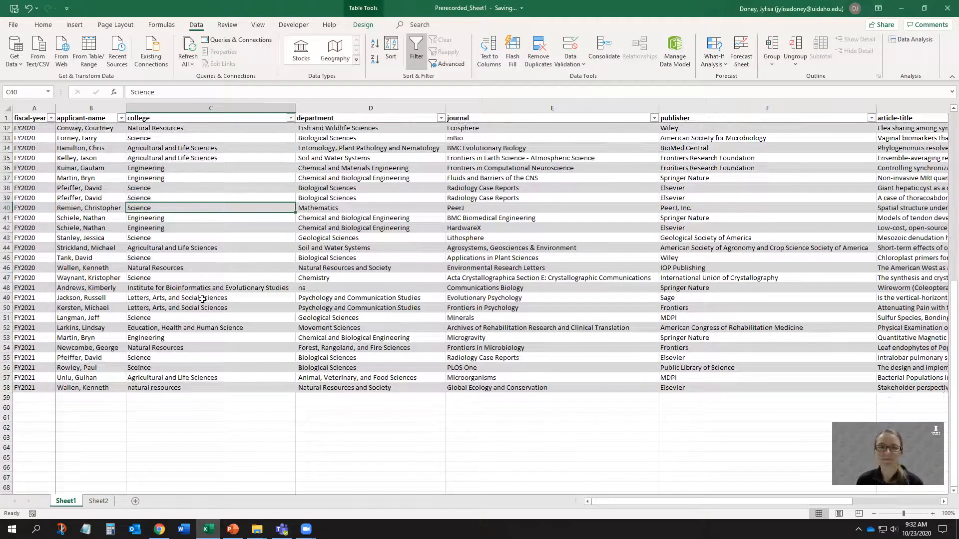